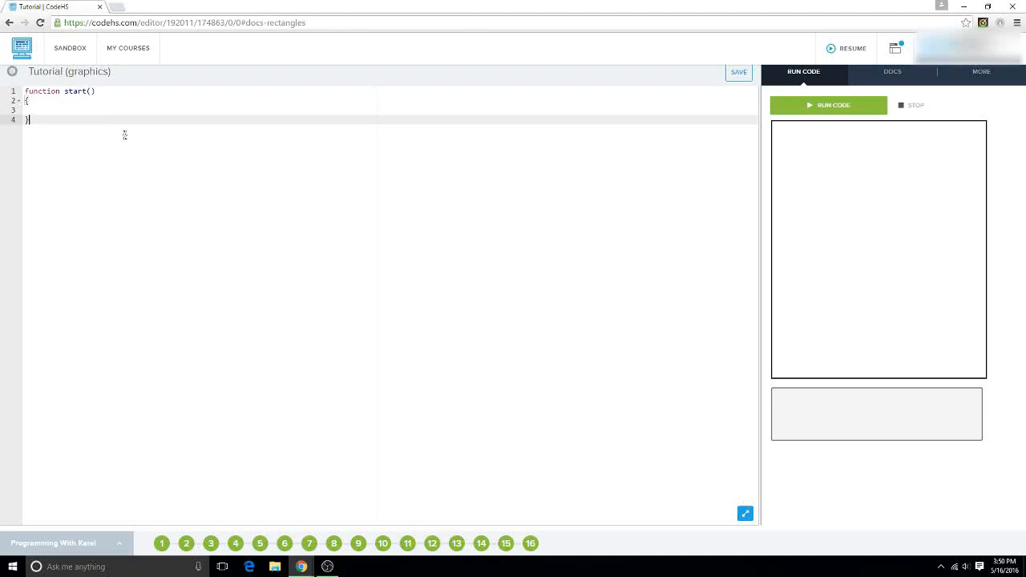
- Add a blank line below start and write the header "function rectangle", fixing typos
{"action": "key", "text": "Return"}
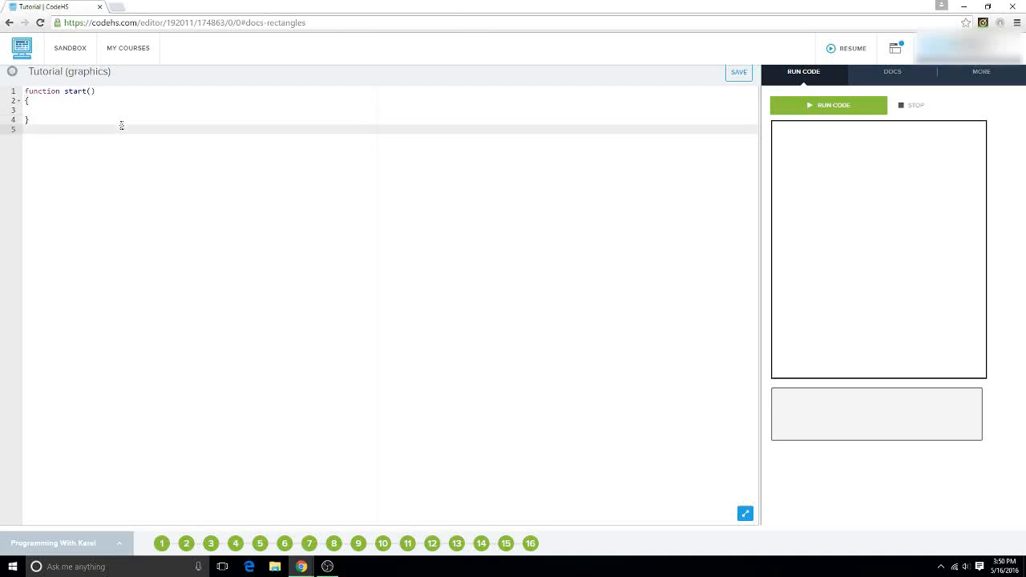
{"action": "key", "text": "Return"}
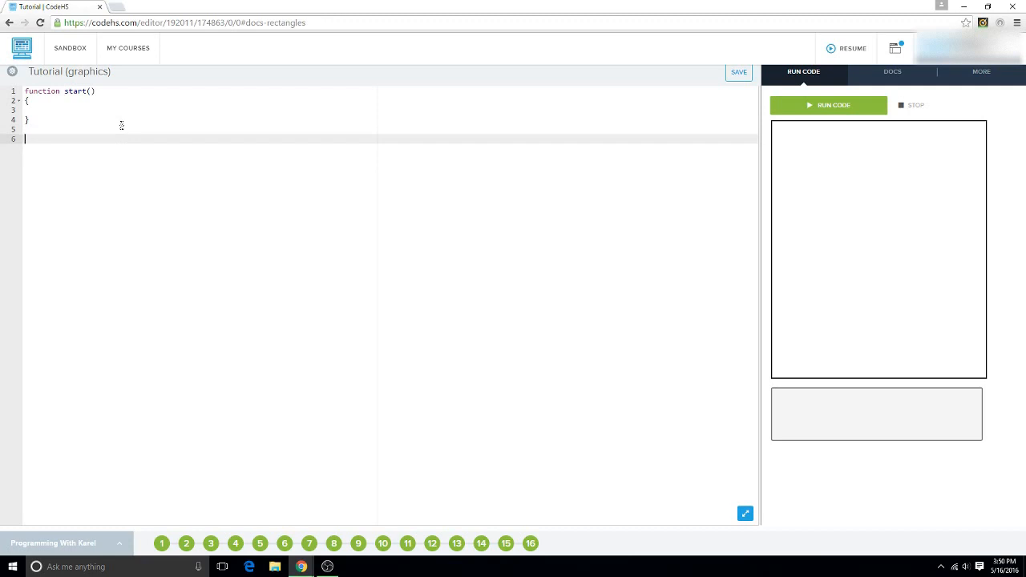
{"action": "type", "text": "function "}
{"action": "type", "text": "rect"}
{"action": "type", "text": "ang"}
{"action": "type", "text": ";l"}
{"action": "key", "text": "BackSpace"}
{"action": "key", "text": "BackSpace"}
{"action": "type", "text": "()"}
- Close the rectangle function's braces with an indented blank line inside
{"action": "key", "text": "Left"}
{"action": "key", "text": "Return"}
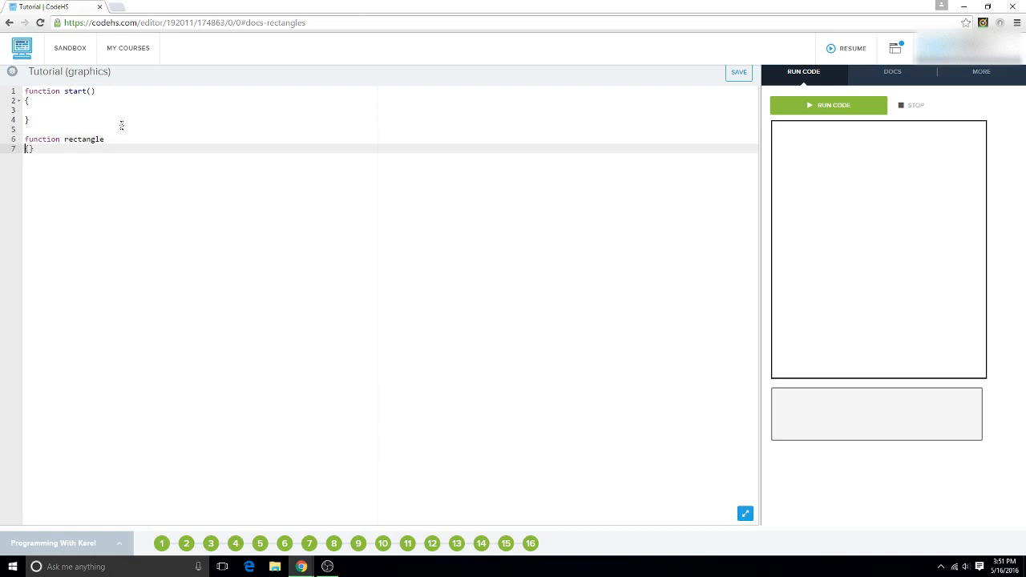
{"action": "key", "text": "Right"}
{"action": "key", "text": "Return"}
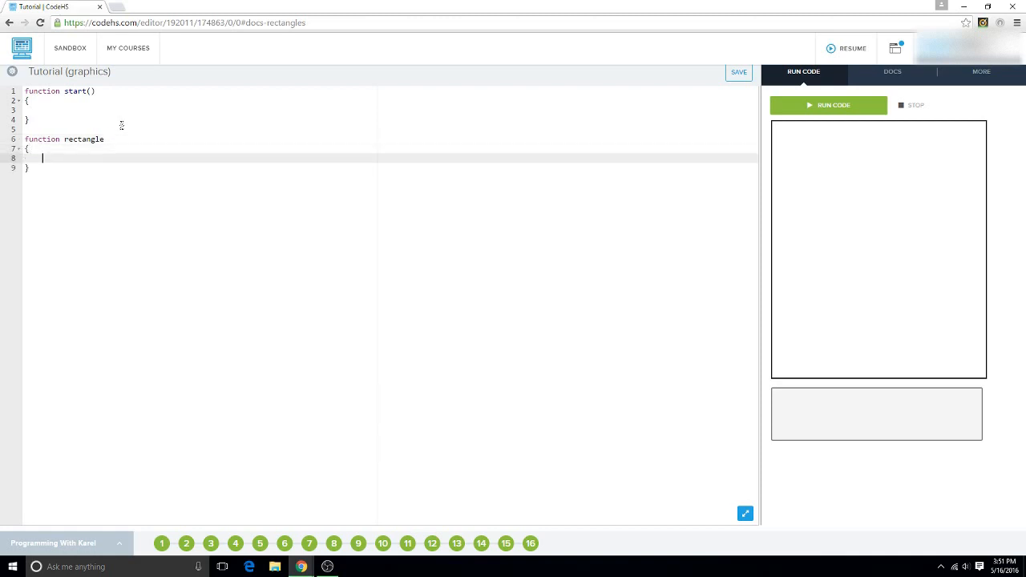
{"action": "type", "text": "ar "}
{"action": "type", "text": "s"}
{"action": "type", "text": "quar"}
- Begin the declaration "var rekt = ", renaming the variable from squa
{"action": "key", "text": "BackSpace"}
{"action": "key", "text": "BackSpace"}
{"action": "key", "text": "BackSpace"}
{"action": "key", "text": "BackSpace"}
{"action": "key", "text": "BackSpace"}
{"action": "type", "text": "rect"}
{"action": "key", "text": "BackSpace"}
{"action": "key", "text": "BackSpace"}
{"action": "key", "text": "BackSpace"}
{"action": "type", "text": "ekt = new Reactang;e"}
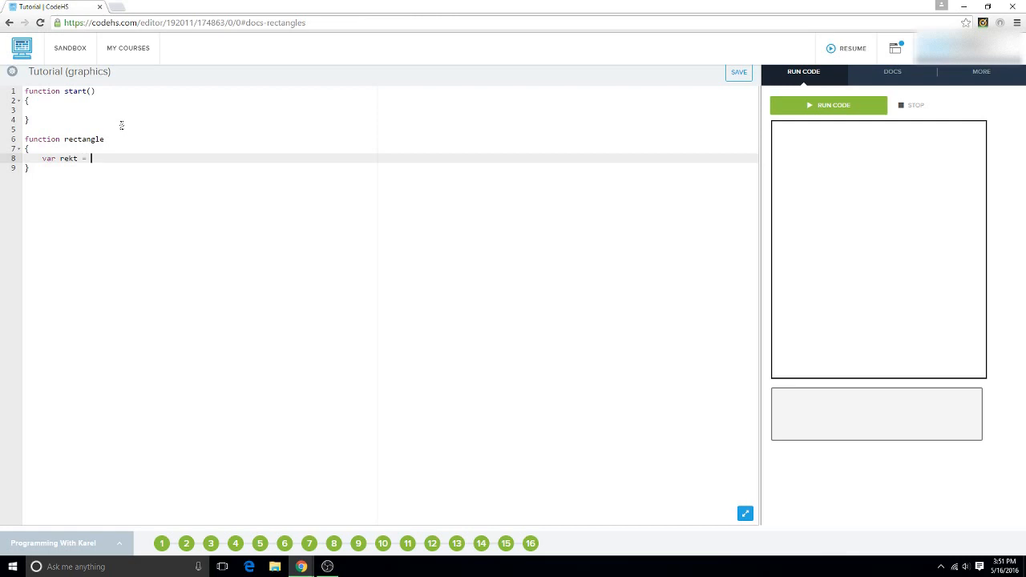
{"action": "type", "text": "new Re"}
{"action": "type", "text": "actangle"}
- Finish 'var rekt = new Reactangle(50, 30);' and start a new line below it
{"action": "key", "text": "BackSpace"}
{"action": "key", "text": "BackSpace"}
{"action": "type", "text": "le"}
{"action": "type", "text": "("}
{"action": "type", "text": "50"}
{"action": "type", "text": ", "}
{"action": "type", "text": "3"}
{"action": "type", "text": "0);"}
{"action": "key", "text": "Return"}
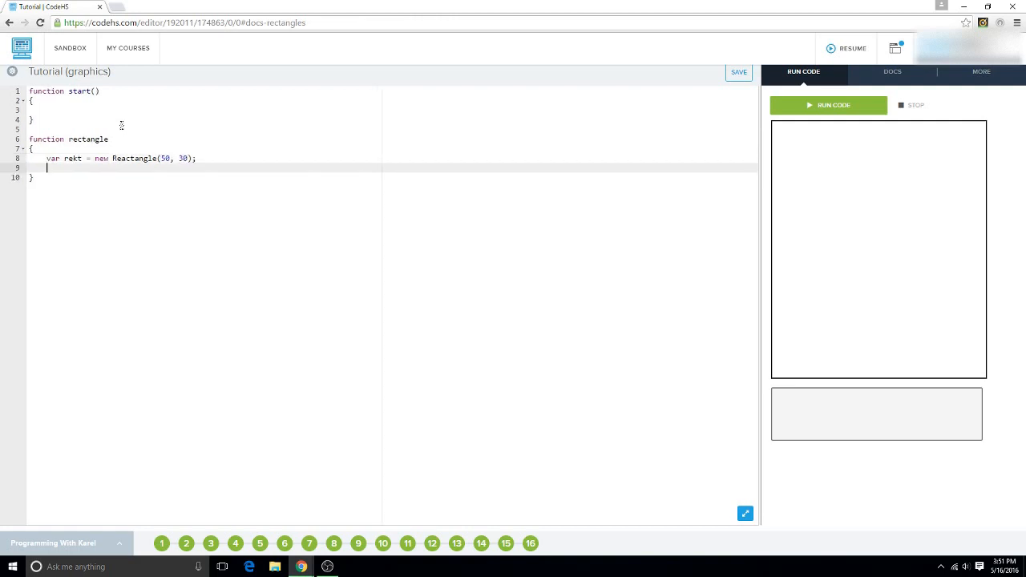
{"action": "type", "text": "rekt"}
{"action": "type", "text": ".set"}
{"action": "type", "text": "Position"}
{"action": "type", "text": "("}
{"action": "type", "text": "get"}
{"action": "type", "text": "Width"}
{"action": "type", "text": "()"}
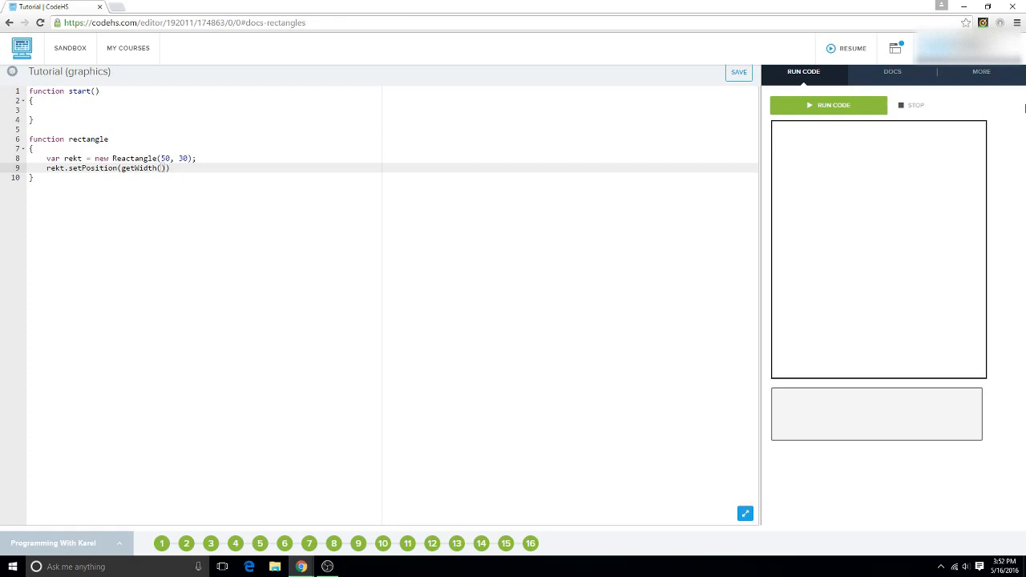
{"action": "type", "text": ")"}
{"action": "type", "text": "/2"}
{"action": "type", "text": ", get"}
{"action": "type", "text": "Height("}
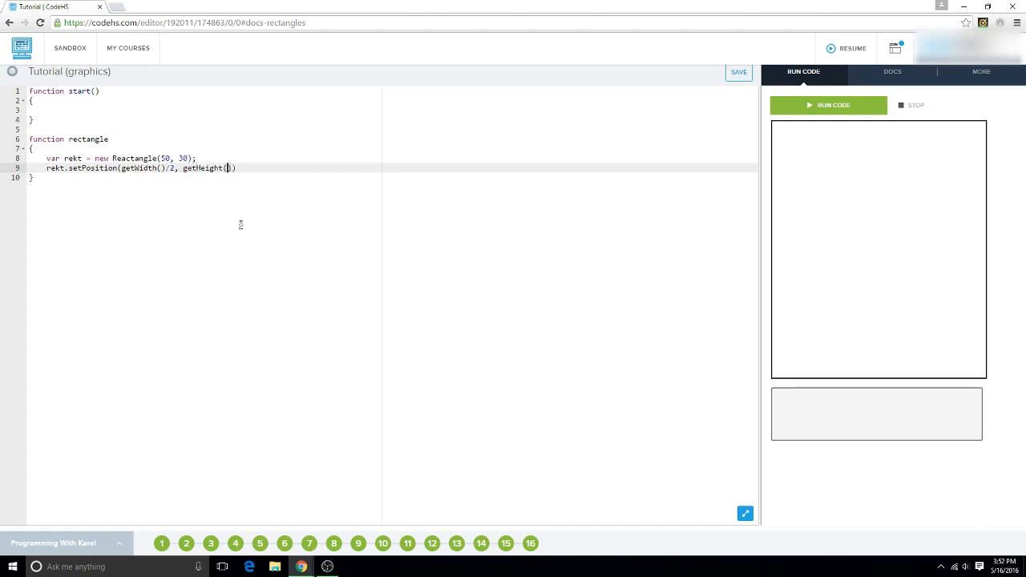
{"action": "type", "text": ")"}
{"action": "type", "text": "/2"}
{"action": "type", "text": ";"}
- Add 'rekt.setColor(Color.blue);' and 'add(rekt);' then move the cursor into start's body
{"action": "key", "text": "Return"}
{"action": "type", "text": "rec"}
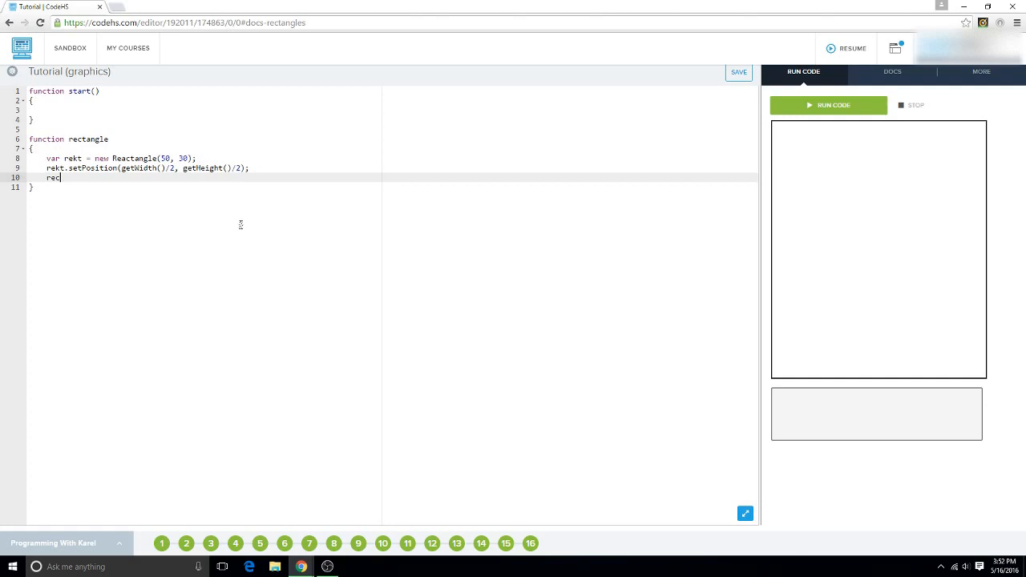
{"action": "type", "text": "t."}
{"action": "type", "text": "setCo"}
{"action": "type", "text": "lor("}
{"action": "type", "text": "Colo"}
{"action": "type", "text": "r.bl"}
{"action": "type", "text": "ue)"}
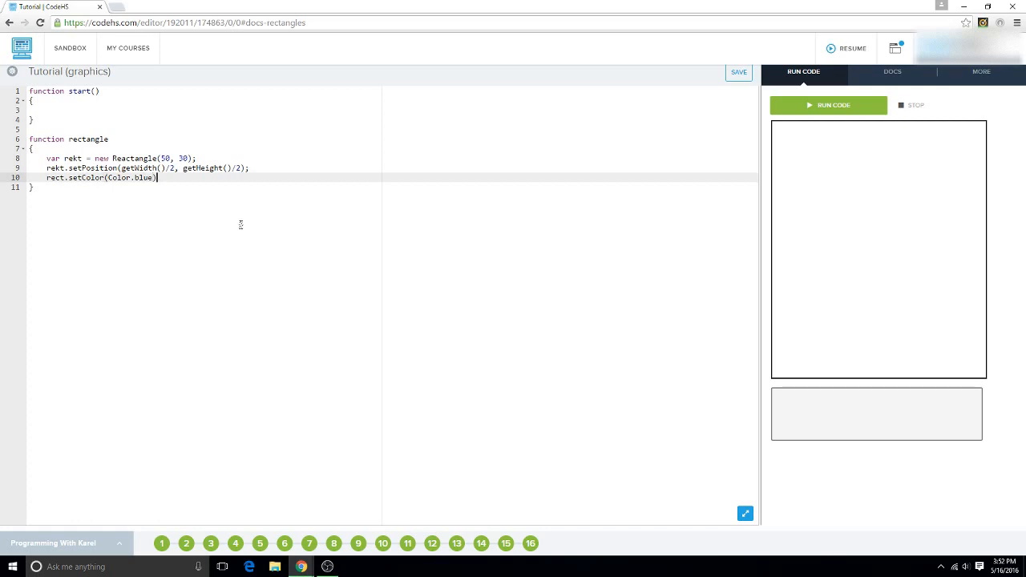
{"action": "type", "text": ";"}
{"action": "key", "text": "Return"}
{"action": "type", "text": "add"}
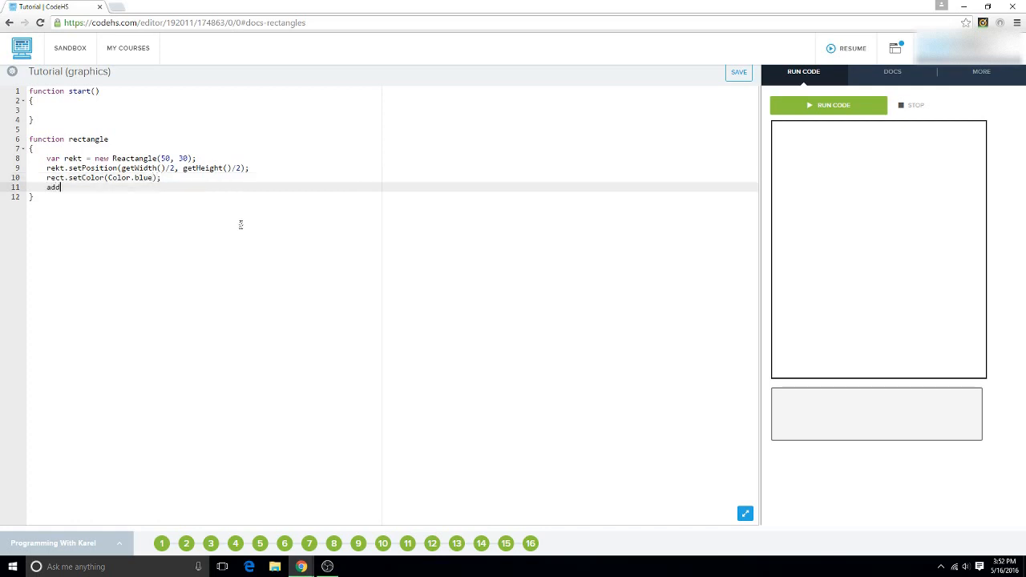
{"action": "type", "text": "("}
{"action": "type", "text": "rekt"}
{"action": "type", "text": ");"}
{"action": "left_click", "coordinate": [96, 121]}
- Write 'rectangle();' inside start and run the program to test the call
{"action": "left_click", "coordinate": [101, 109]}
{"action": "type", "text": "re"}
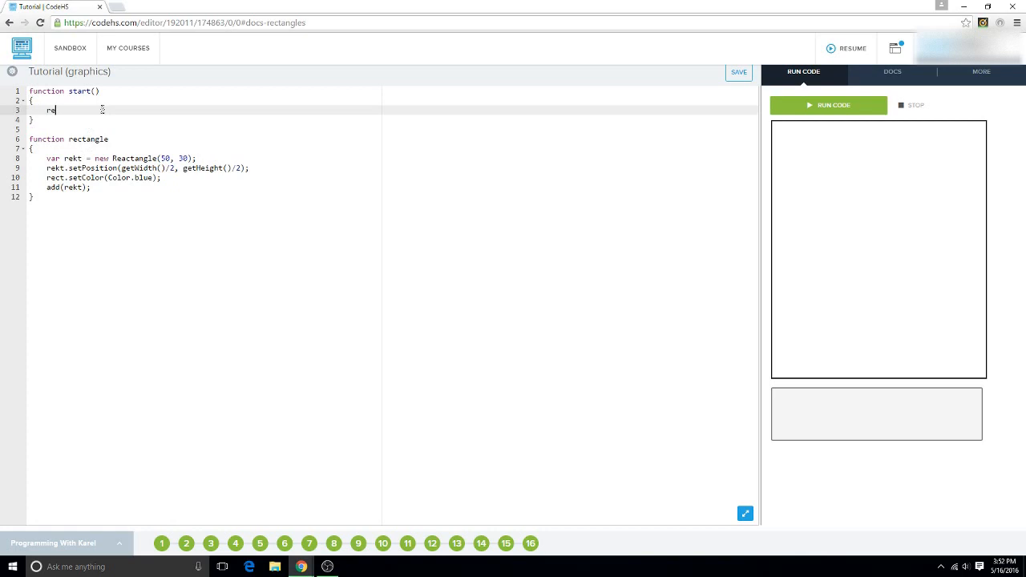
{"action": "type", "text": "ctangl;e"}
{"action": "key", "text": "BackSpace"}
{"action": "key", "text": "BackSpace"}
{"action": "type", "text": "e("}
{"action": "type", "text": ")"}
{"action": "left_click", "coordinate": [830, 113]}
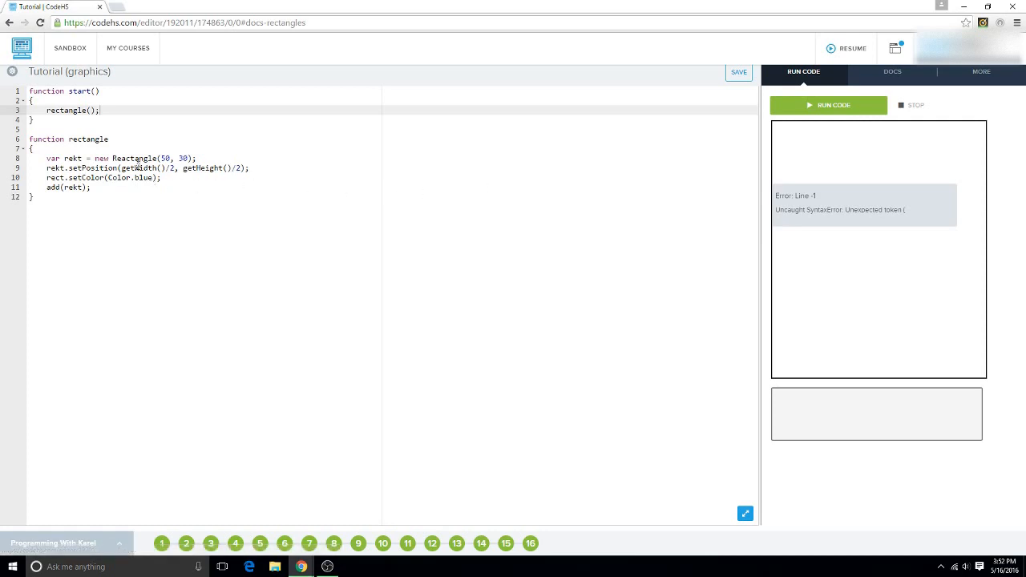
- Add () to the function header, fix Reactangle and rect to Rectangle and rekt, and rerun
{"action": "left_click", "coordinate": [114, 140]}
{"action": "type", "text": "("}
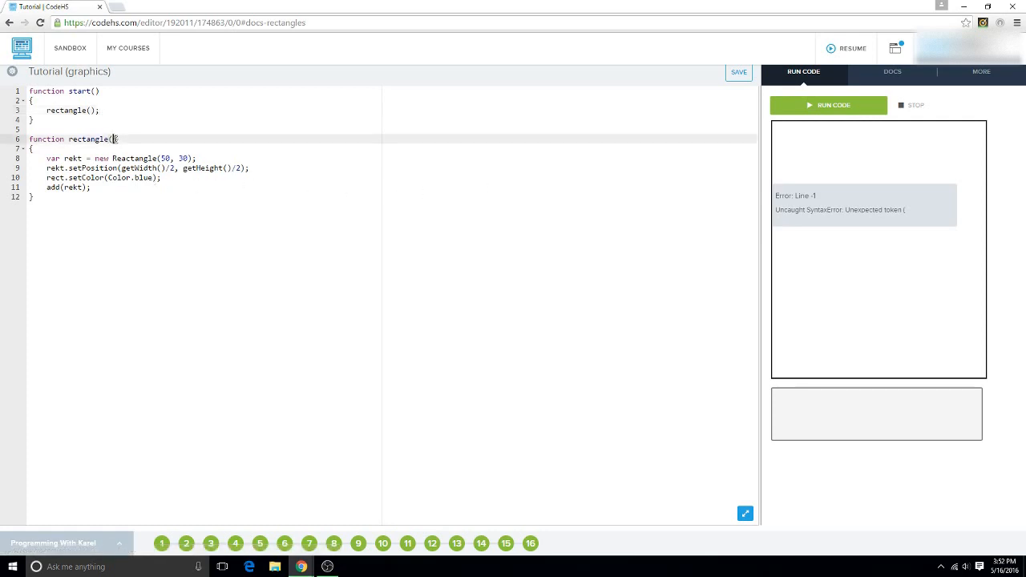
{"action": "left_click", "coordinate": [872, 111]}
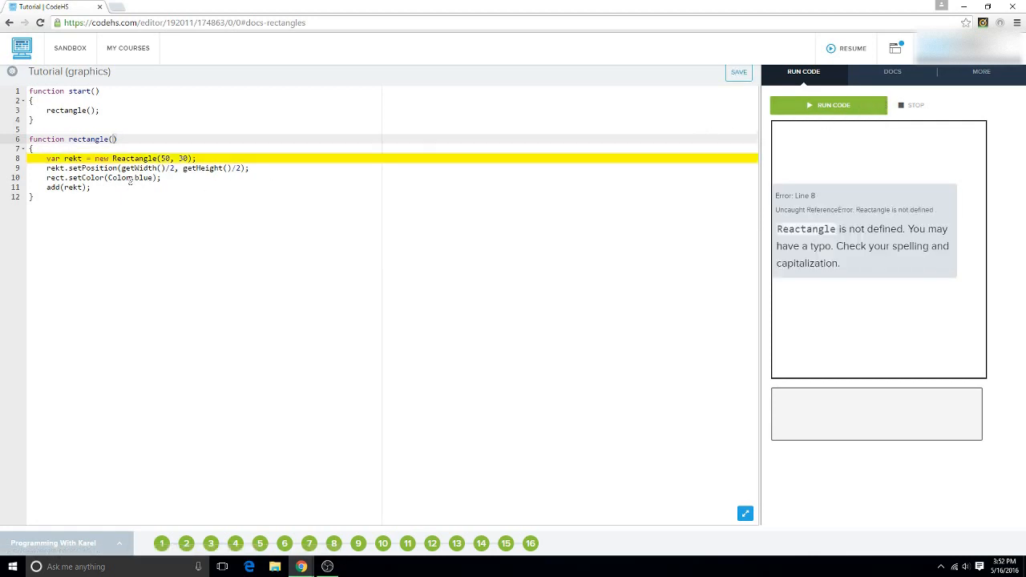
{"action": "left_click", "coordinate": [126, 159]}
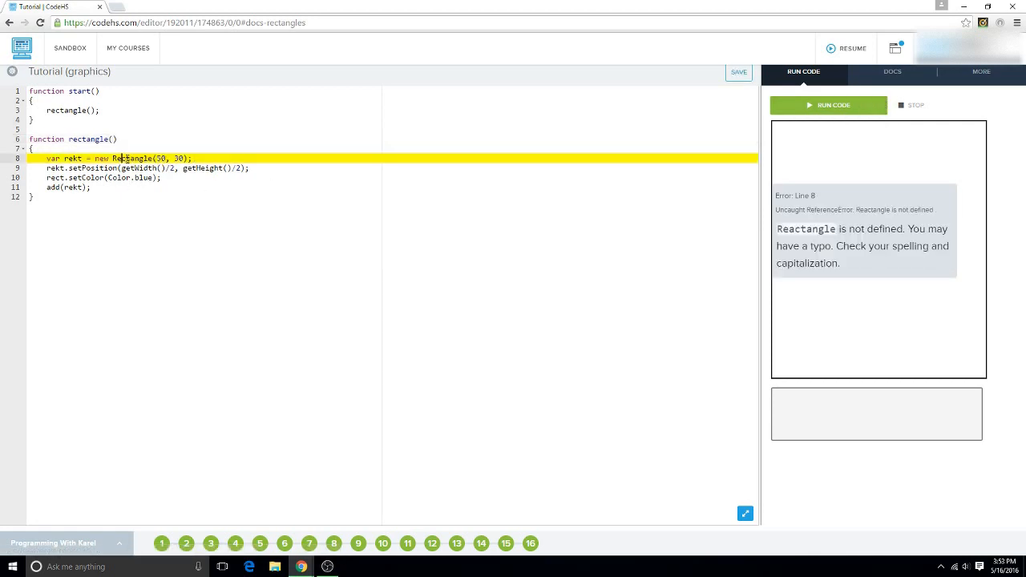
{"action": "key", "text": "BackSpace"}
{"action": "type", "text": "k"}
{"action": "left_click", "coordinate": [817, 105]}
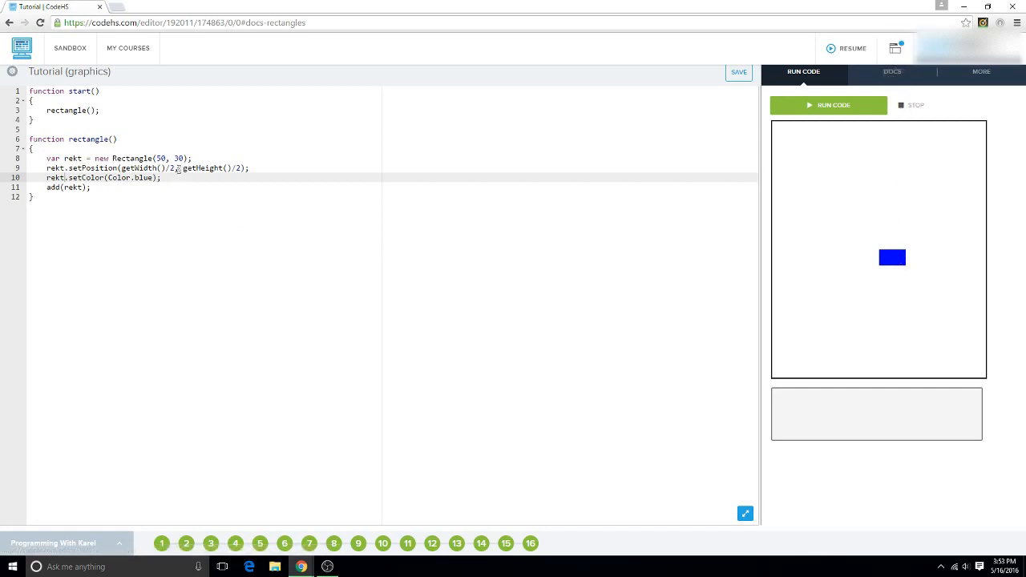
- Subtract rekt.getWidth()/2 and rekt.getHeight()/2 in setPosition and run to centre the rectangle
{"action": "left_click", "coordinate": [177, 170]}
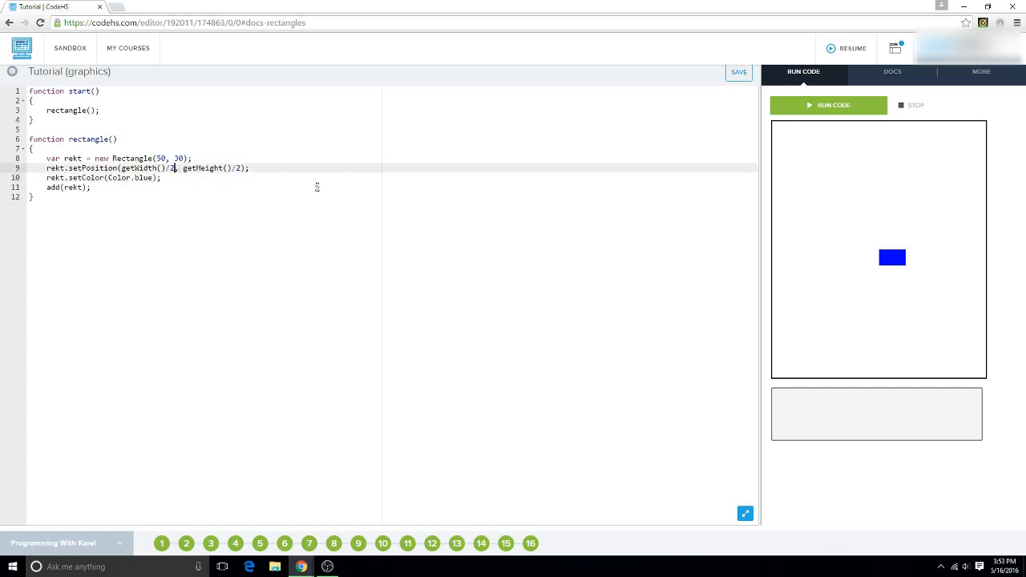
{"action": "type", "text": "-"}
{"action": "type", "text": "rekt"}
{"action": "type", "text": ".get"}
{"action": "type", "text": "Width("}
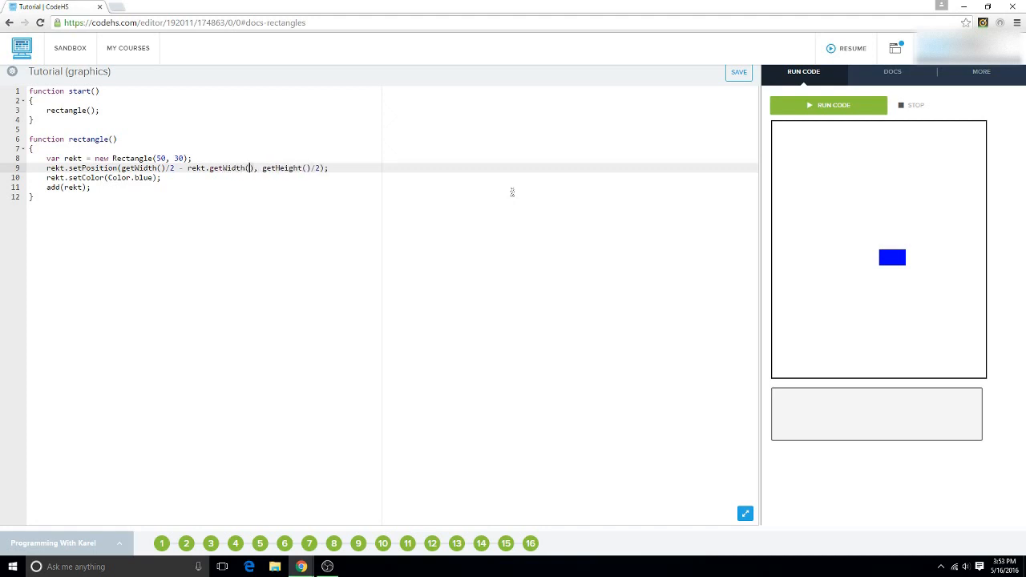
{"action": "type", "text": ")"}
{"action": "type", "text": "/"}
{"action": "type", "text": "2"}
{"action": "left_click", "coordinate": [328, 168]}
{"action": "type", "text": "- "}
{"action": "type", "text": "get"}
{"action": "key", "text": "BackSpace"}
{"action": "key", "text": "BackSpace"}
{"action": "key", "text": "BackSpace"}
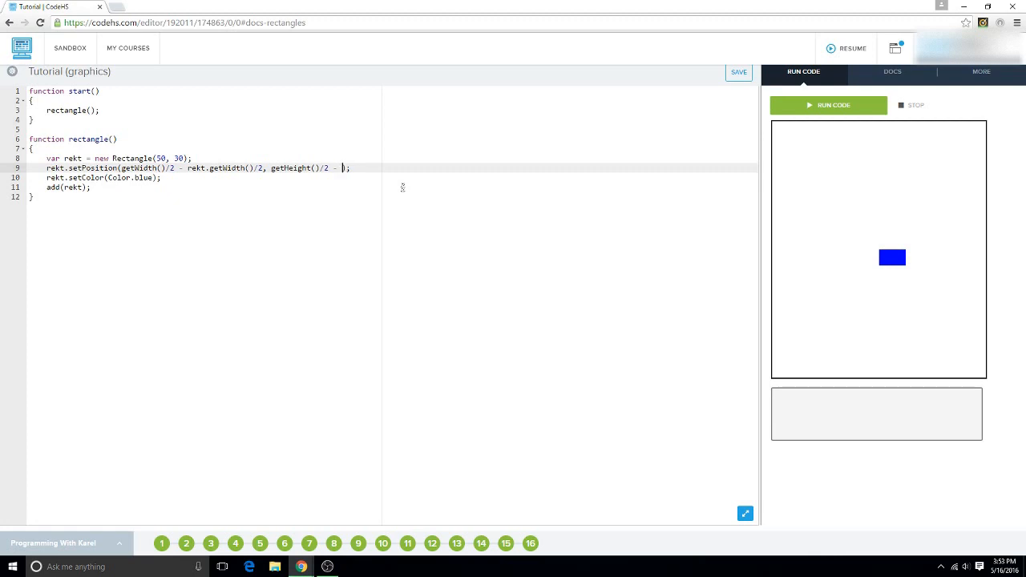
{"action": "type", "text": "rekt.ge"}
{"action": "type", "text": "tHe"}
{"action": "type", "text": "ight"}
{"action": "type", "text": "()/"}
{"action": "type", "text": "2"}
{"action": "left_click", "coordinate": [848, 103]}
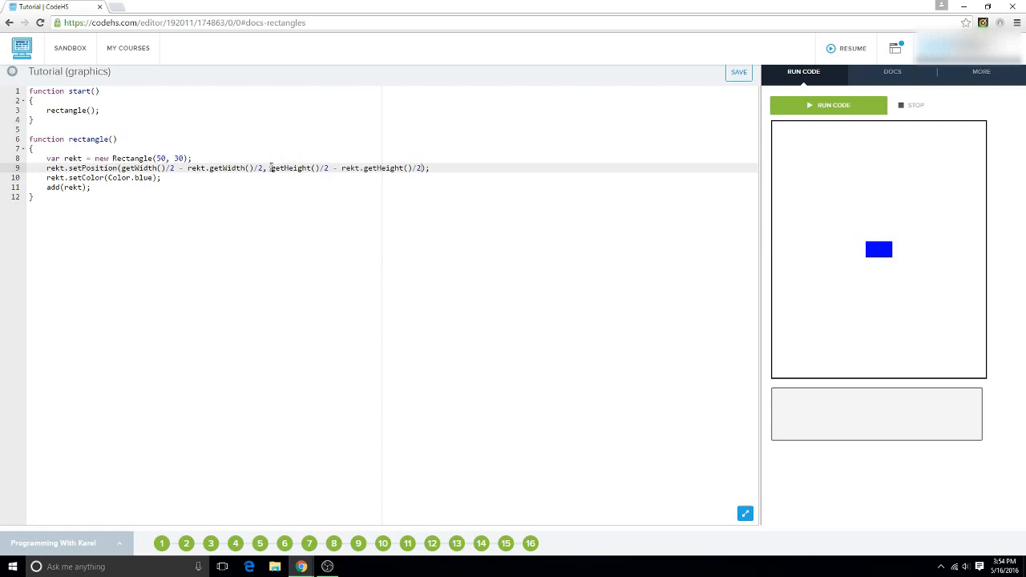
- Change the rectangle's height from 30 to 200 and run to see the taller rectangle
{"action": "left_click", "coordinate": [182, 158]}
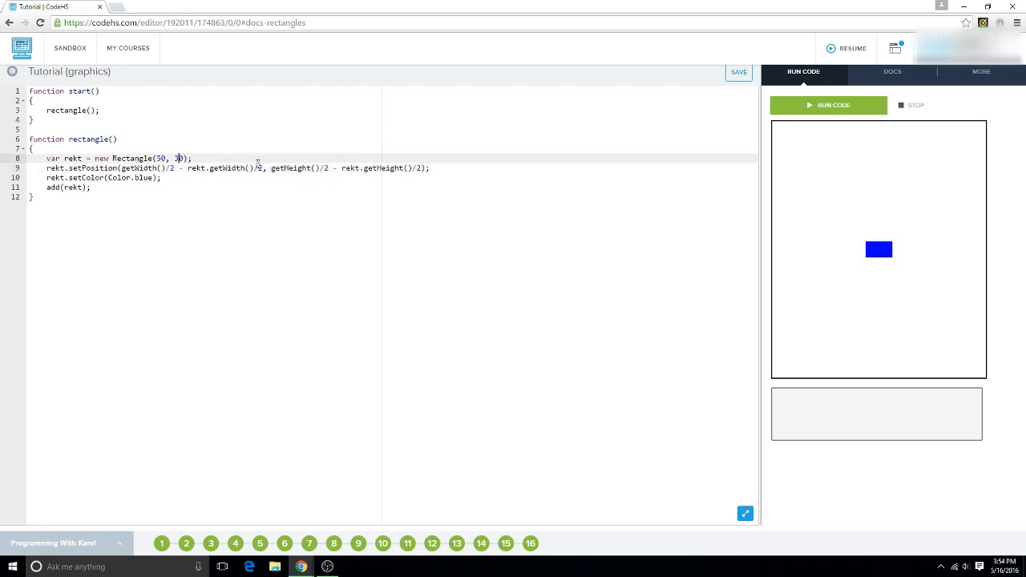
{"action": "key", "text": "BackSpace"}
{"action": "type", "text": "200"}
{"action": "left_click", "coordinate": [831, 105]}
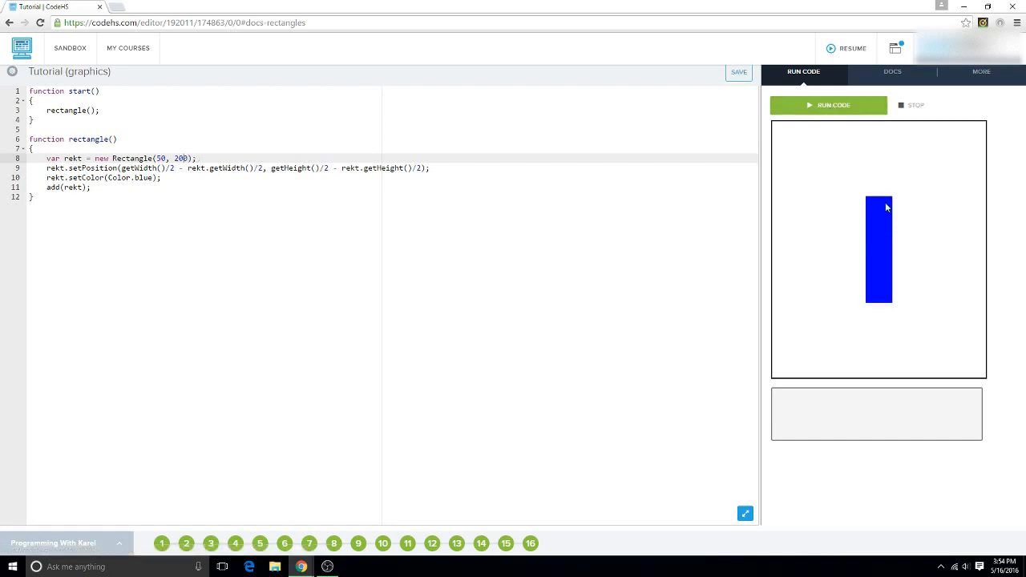
- Change the width from 50 to 200 and run to see the large blue square
{"action": "left_click", "coordinate": [180, 158]}
{"action": "left_click", "coordinate": [161, 158]}
{"action": "key", "text": "BackSpace"}
{"action": "type", "text": "20"}
{"action": "left_click", "coordinate": [840, 112]}
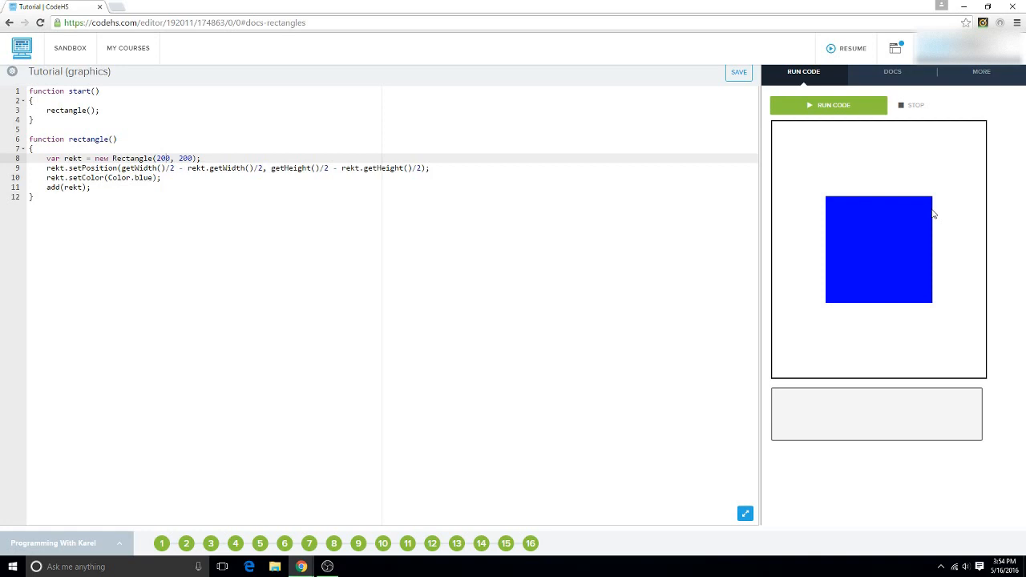
- Replace Color.blue with Color.green on line 10 and run to see the green square
{"action": "left_click", "coordinate": [132, 178]}
{"action": "key", "text": "Delete"}
{"action": "type", "text": "B"}
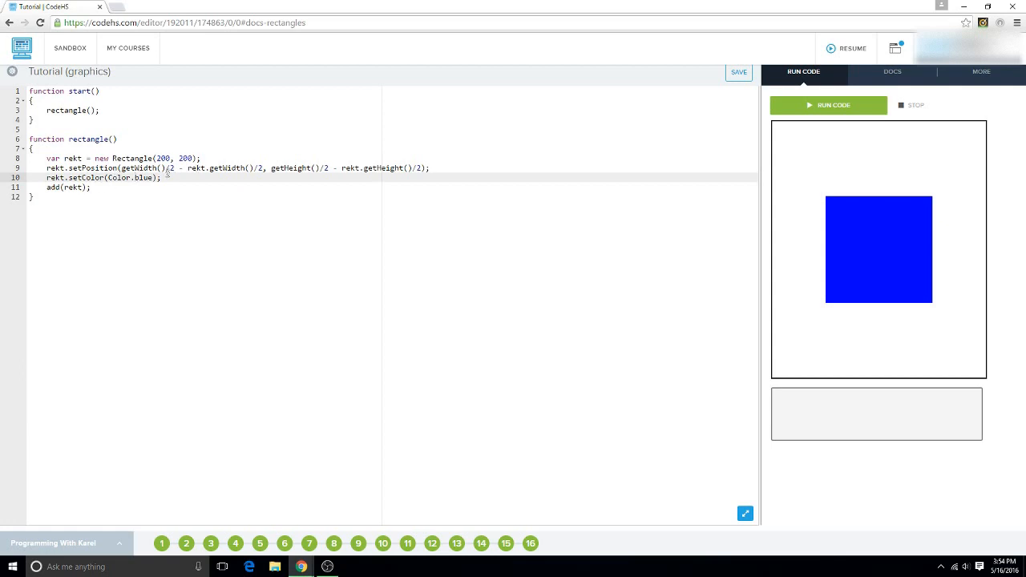
{"action": "double_click", "coordinate": [139, 177]}
{"action": "type", "text": "green"}
{"action": "key", "text": "Return"}
{"action": "key", "text": "BackSpace"}
{"action": "left_click", "coordinate": [784, 112]}
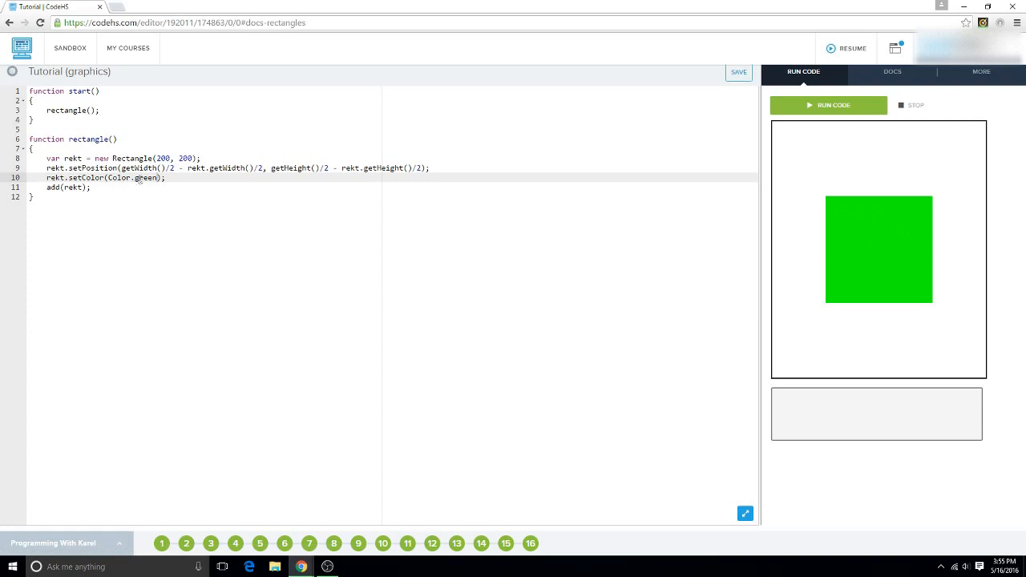
{"action": "type", "text": "yell"}
{"action": "type", "text": "ow"}
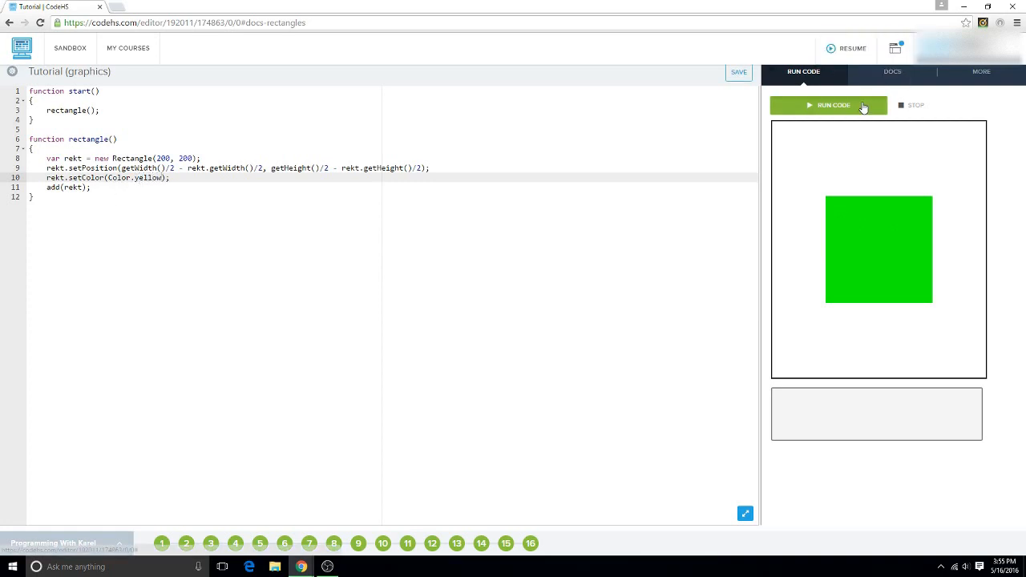
- Switch the colour to Color.yellow and run to draw the centred yellow square
{"action": "left_click", "coordinate": [863, 107]}
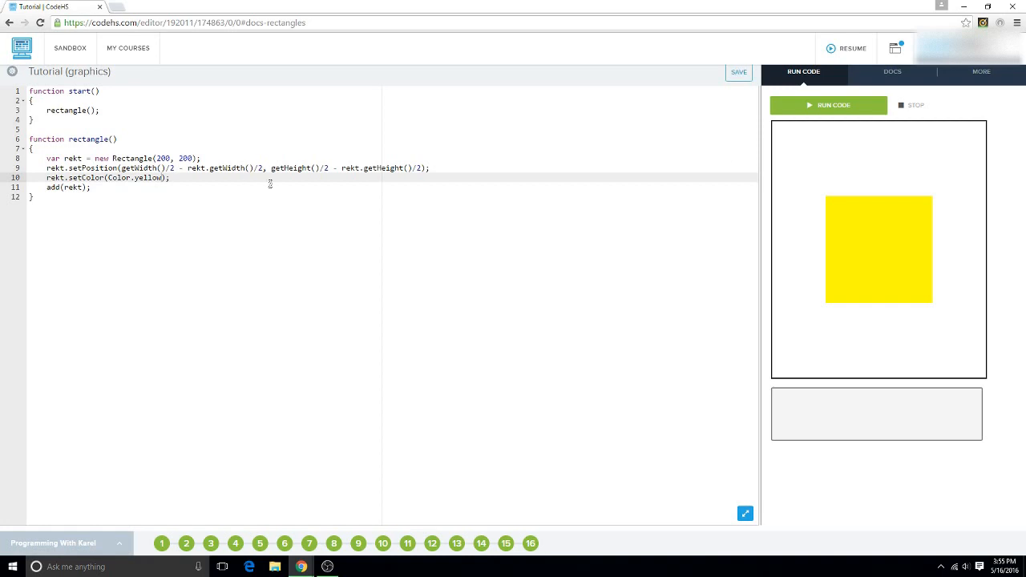
{"action": "double_click", "coordinate": [138, 178]}
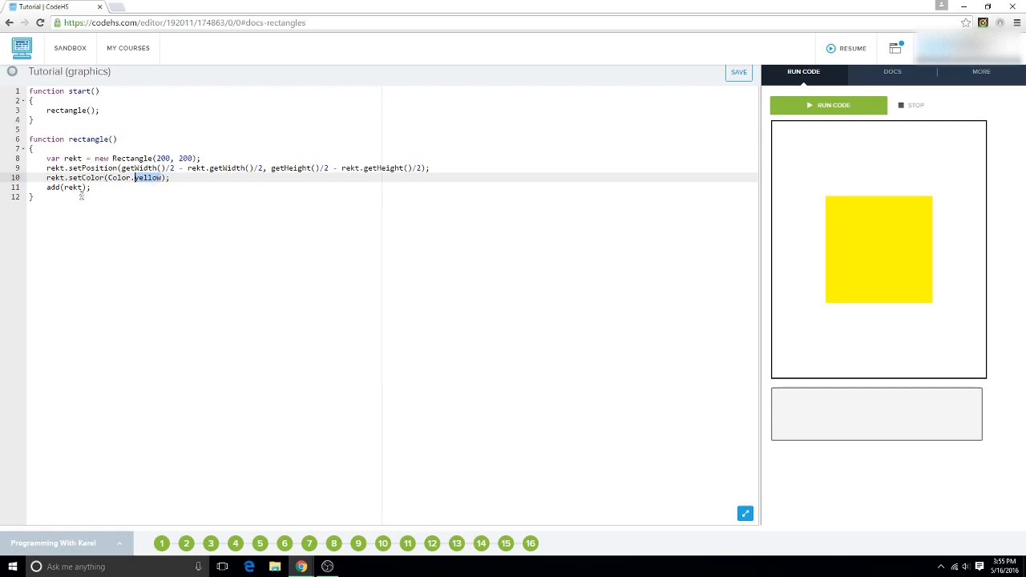
{"action": "left_click", "coordinate": [94, 188]}
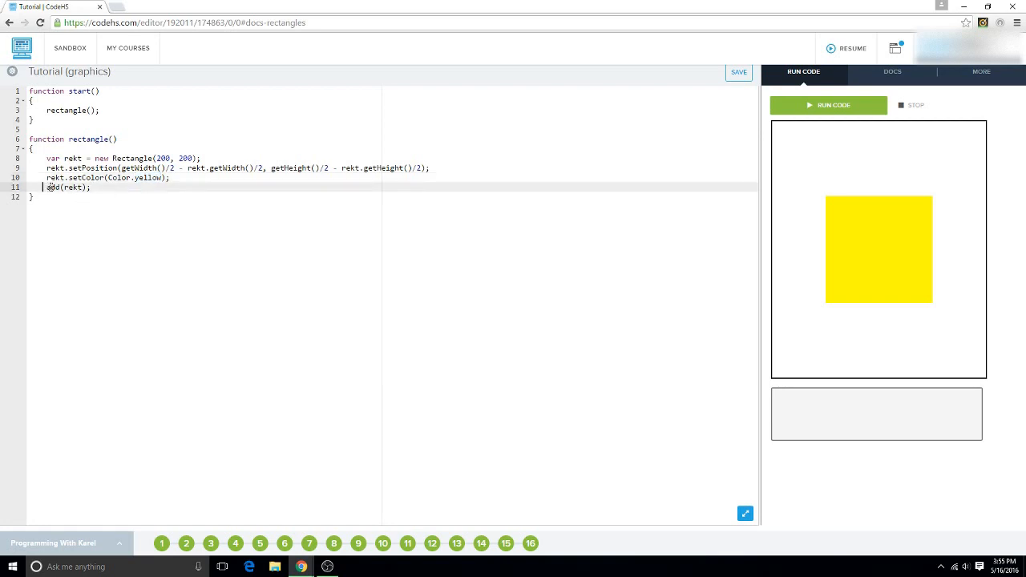